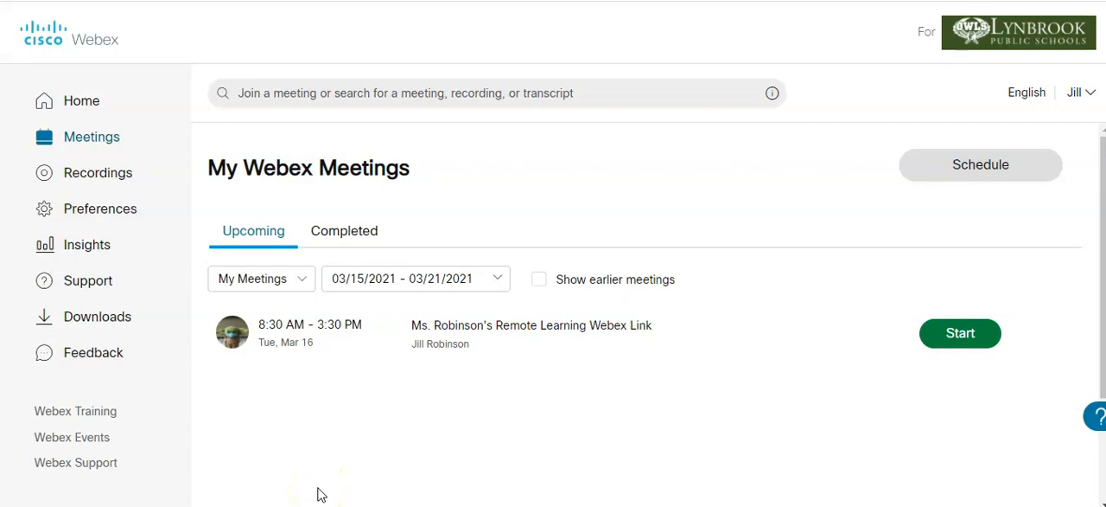
# Step: Open the Remote Learning Webex meeting details and copy its meeting link
pyautogui.click(510, 328)
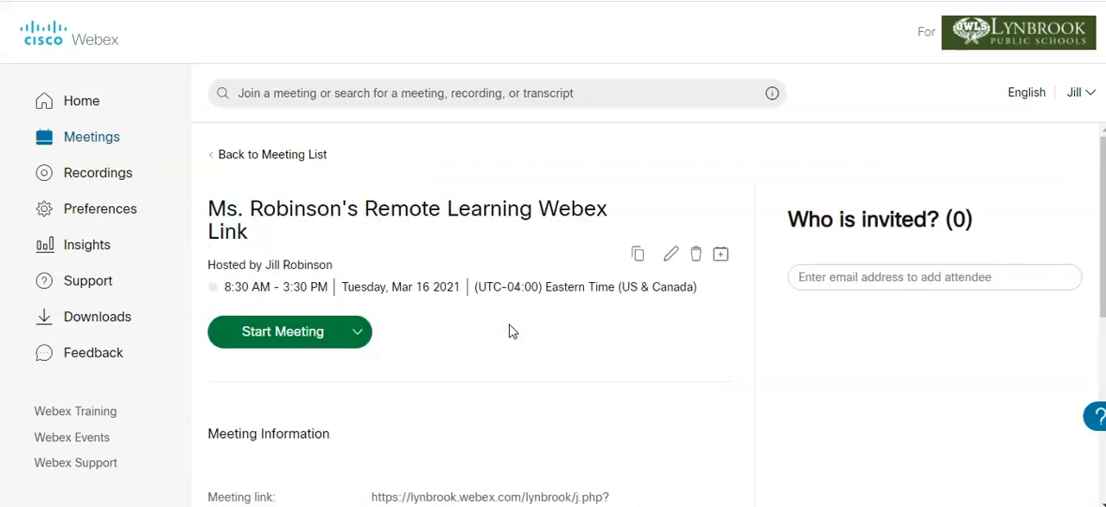
pyautogui.scroll(-3, 511, 331)
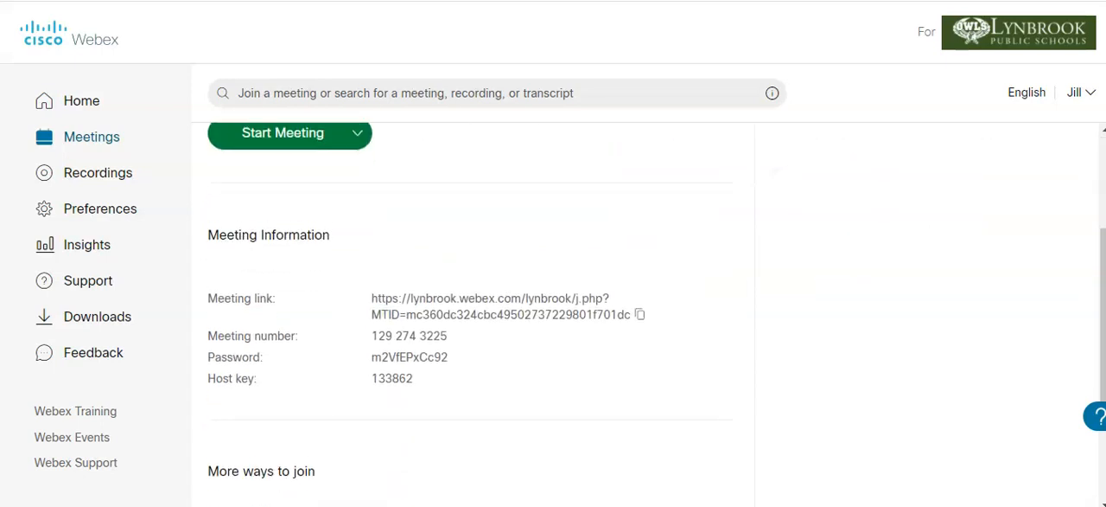
pyautogui.tripleClick(414, 281)
pyautogui.click(413, 281)
pyautogui.tripleClick(524, 272)
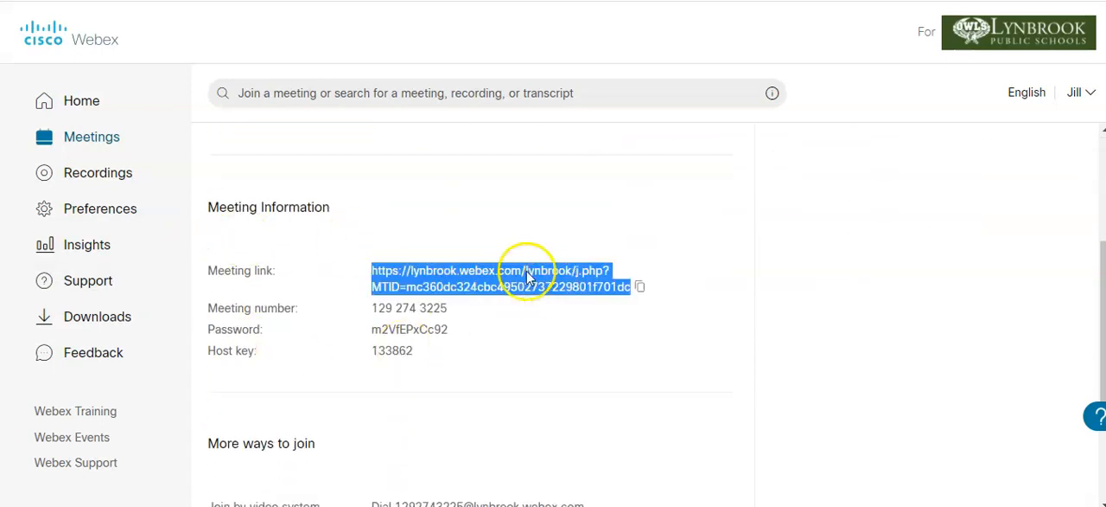
pyautogui.click(389, 276)
pyautogui.tripleClick(285, 292)
pyautogui.click(517, 298)
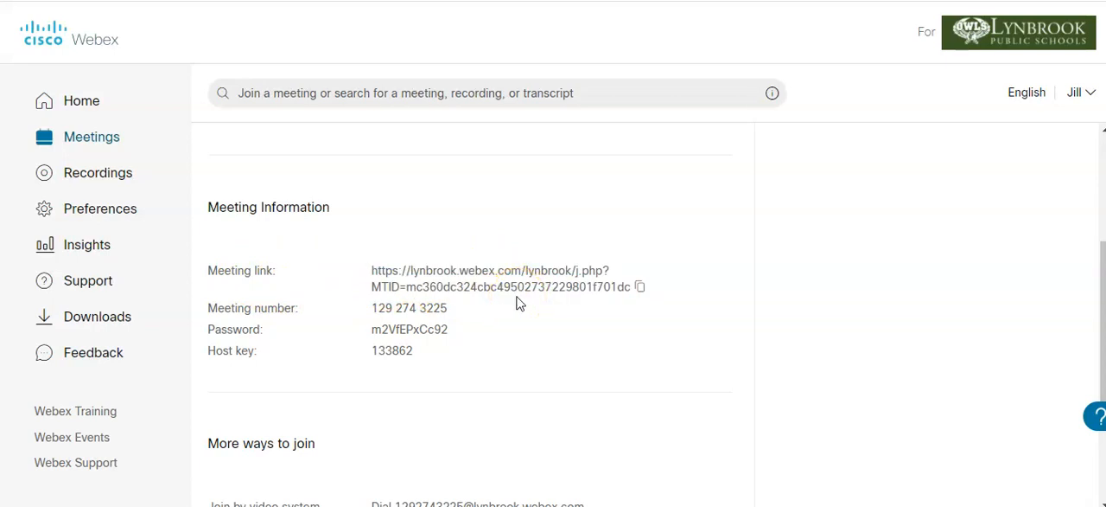
pyautogui.click(641, 288)
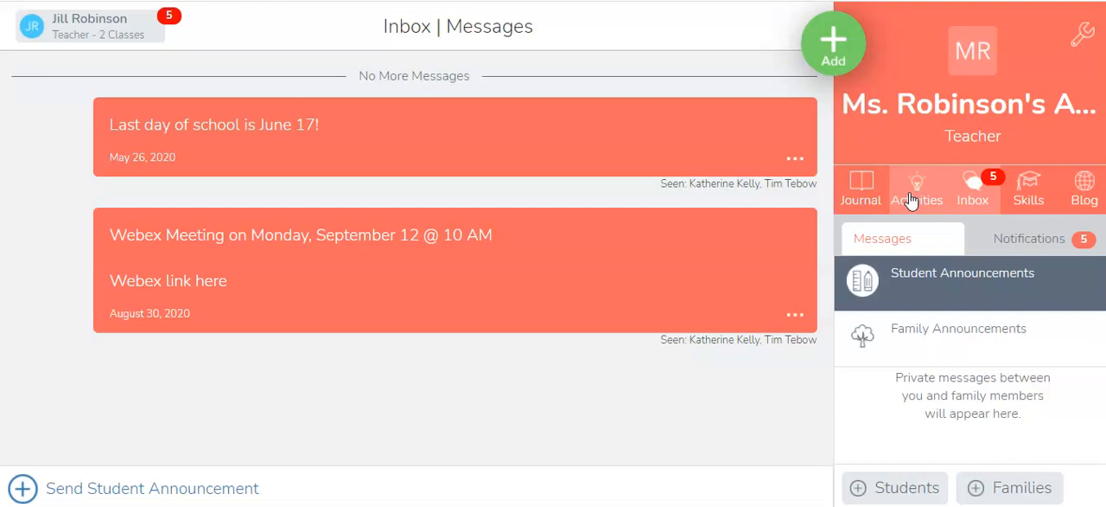
# Step: Go to the Seesaw class Inbox and start adding new content with the green Add button
pyautogui.click(810, 117)
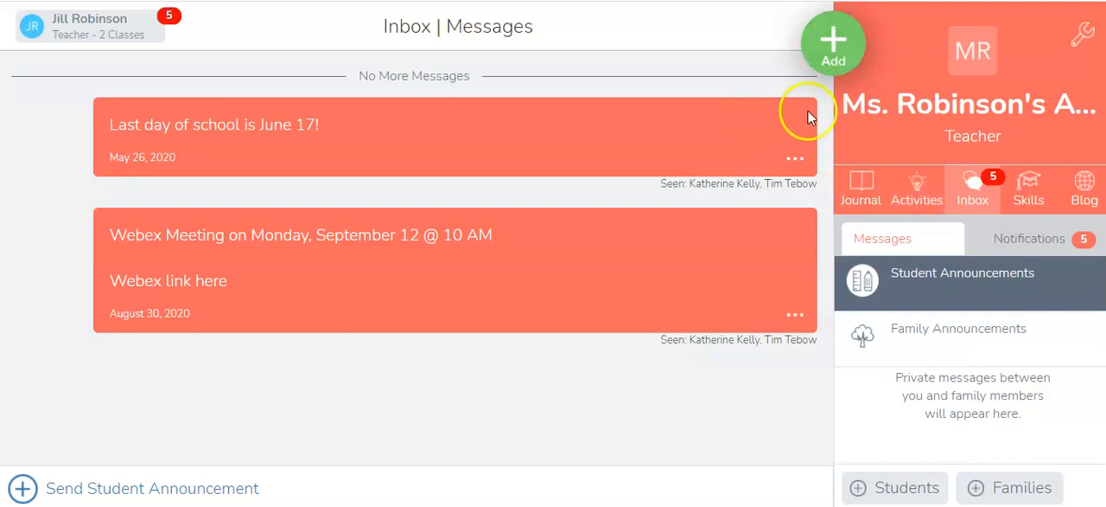
pyautogui.click(843, 45)
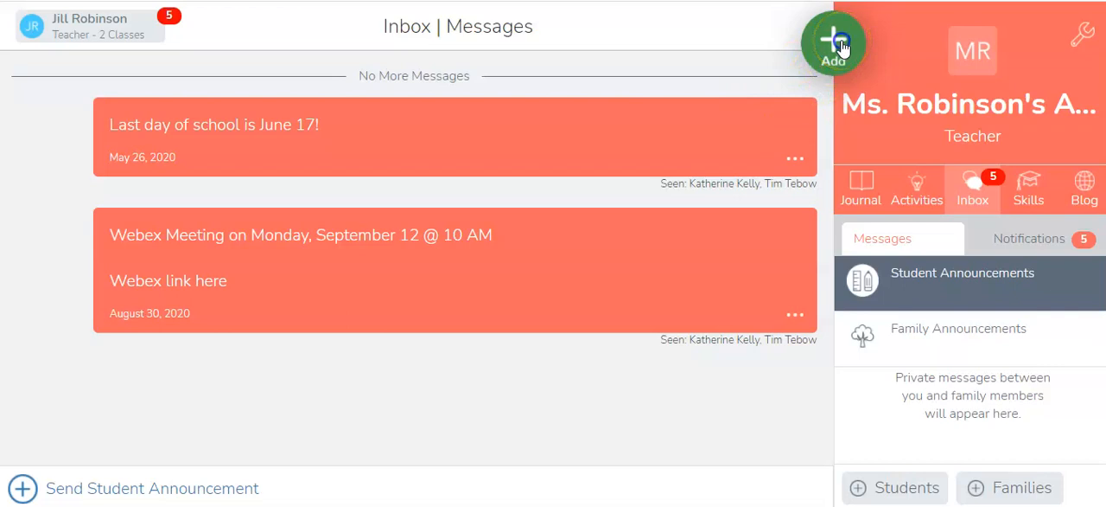
# Step: Start an announcement to All Students and Family Members reading 'Daily Remote Learning Link Click below:'
pyautogui.click(721, 167)
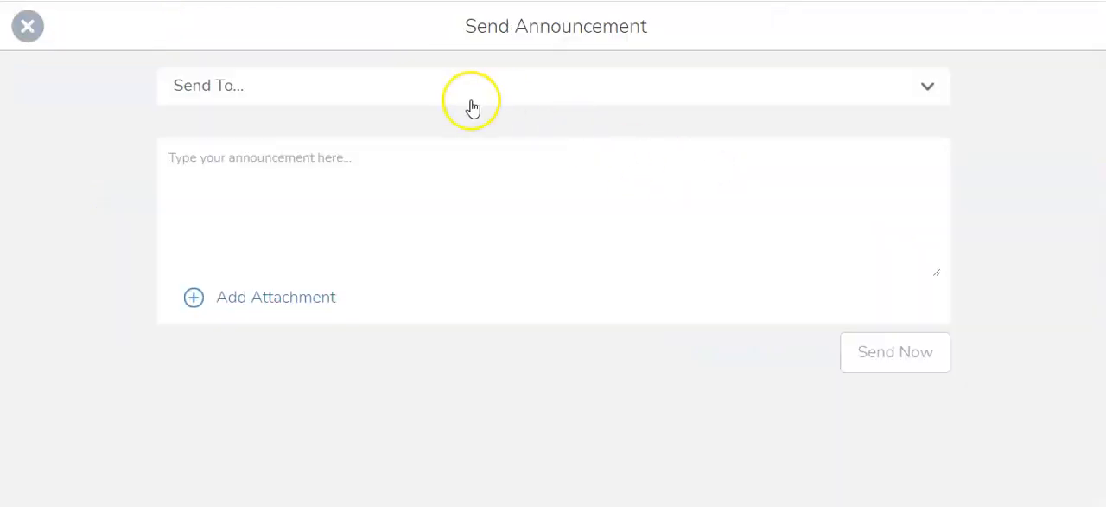
pyautogui.click(303, 90)
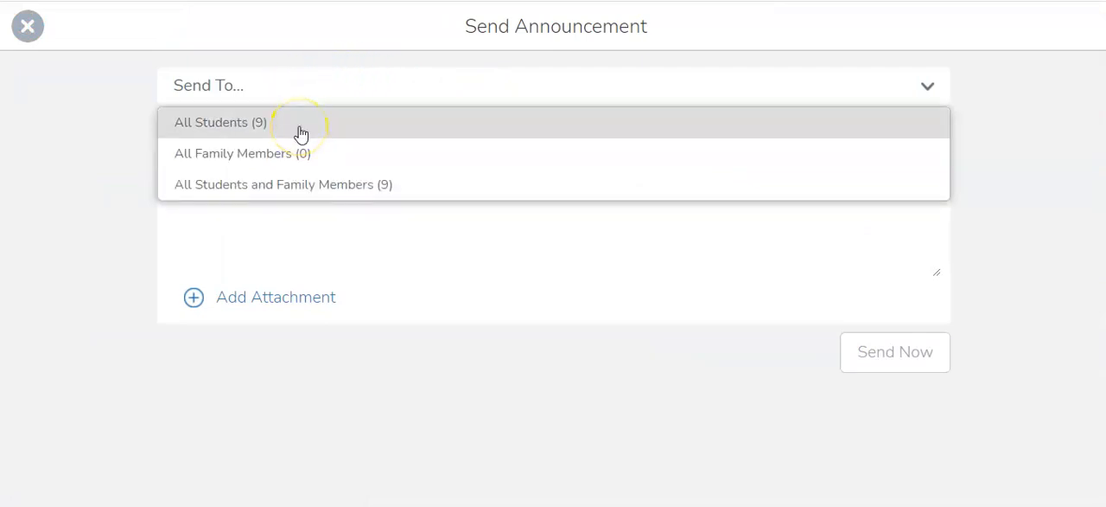
pyautogui.click(296, 190)
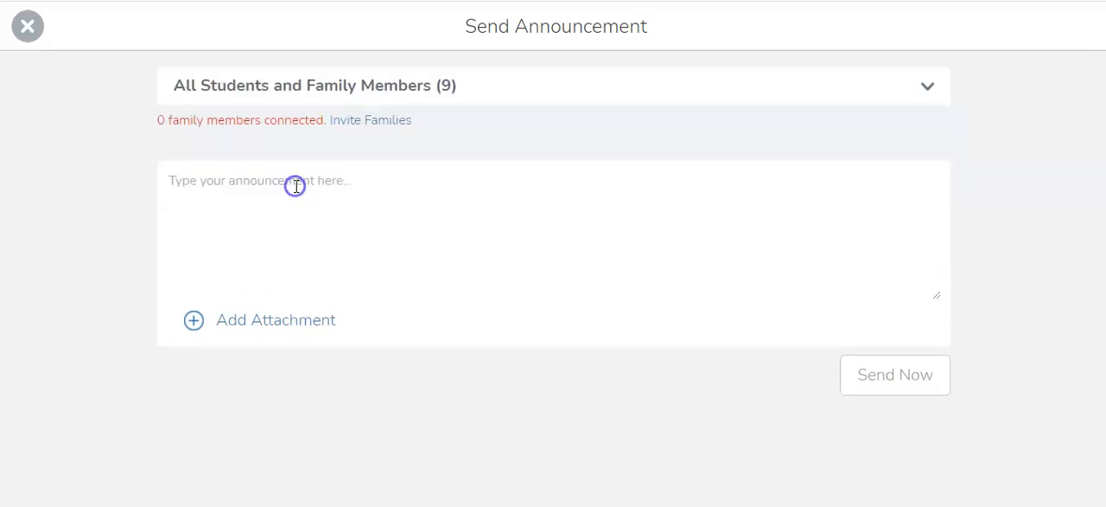
pyautogui.click(296, 186)
pyautogui.write('Daily ')
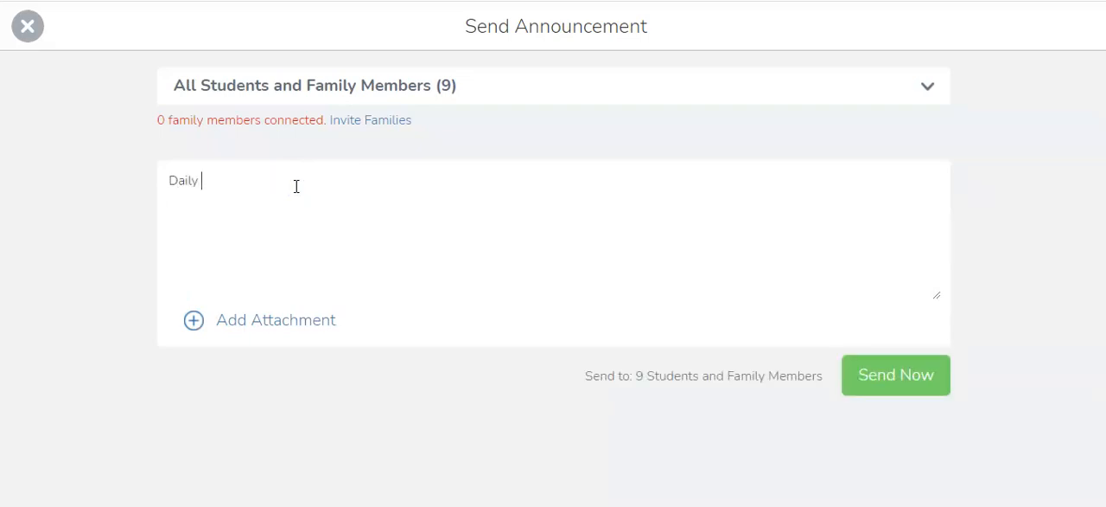
pyautogui.write('Remote Learn')
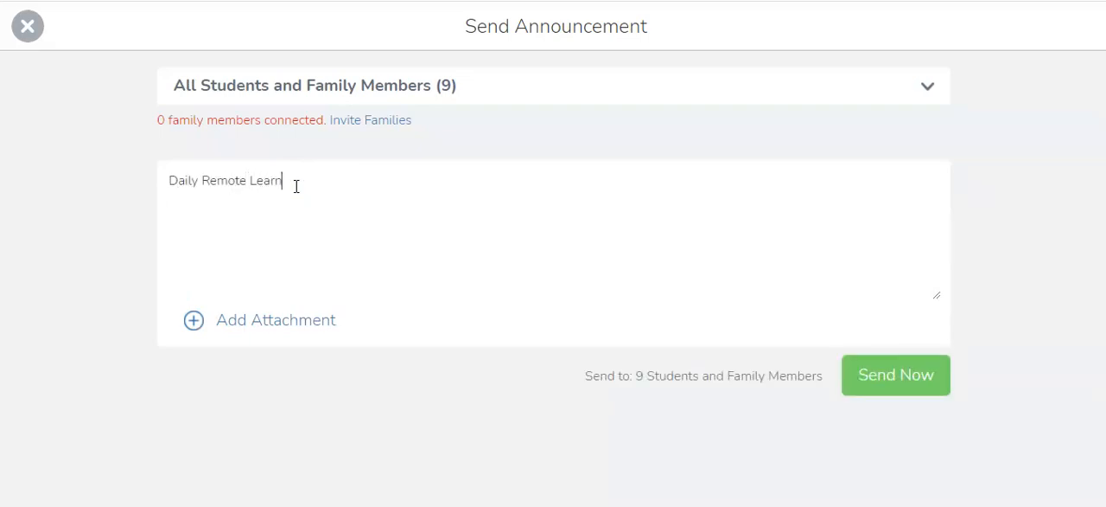
pyautogui.write('ing Link ')
pyautogui.write('Click bel')
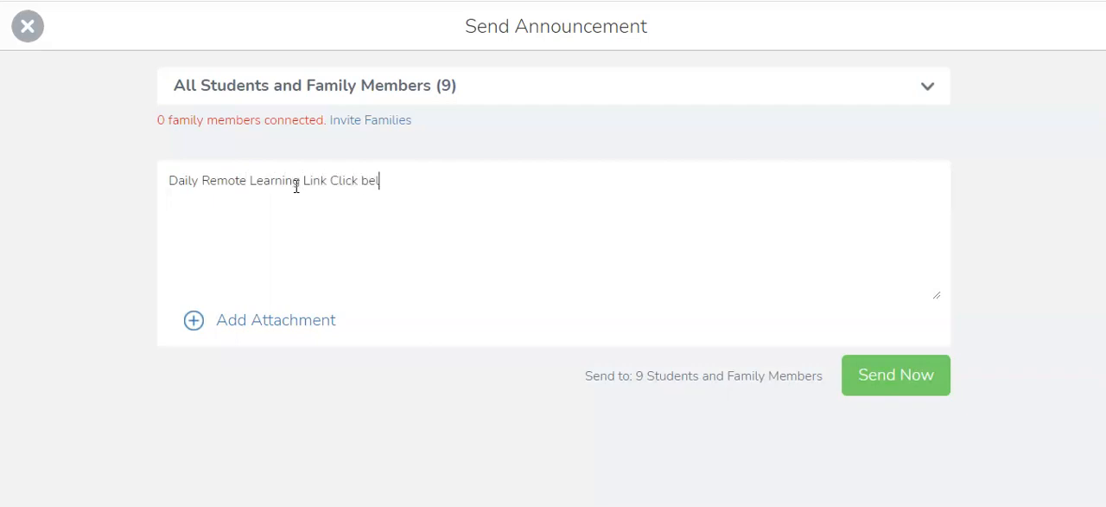
pyautogui.write('ow:')
# Step: Attach a Link item, pasting the copied Webex meeting URL, and confirm it
pyautogui.click(230, 328)
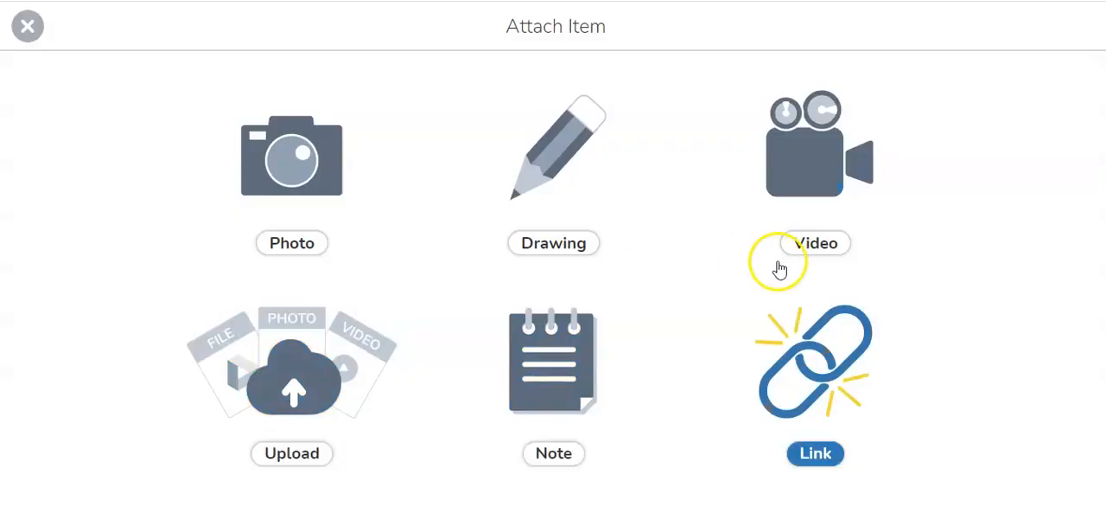
pyautogui.click(774, 385)
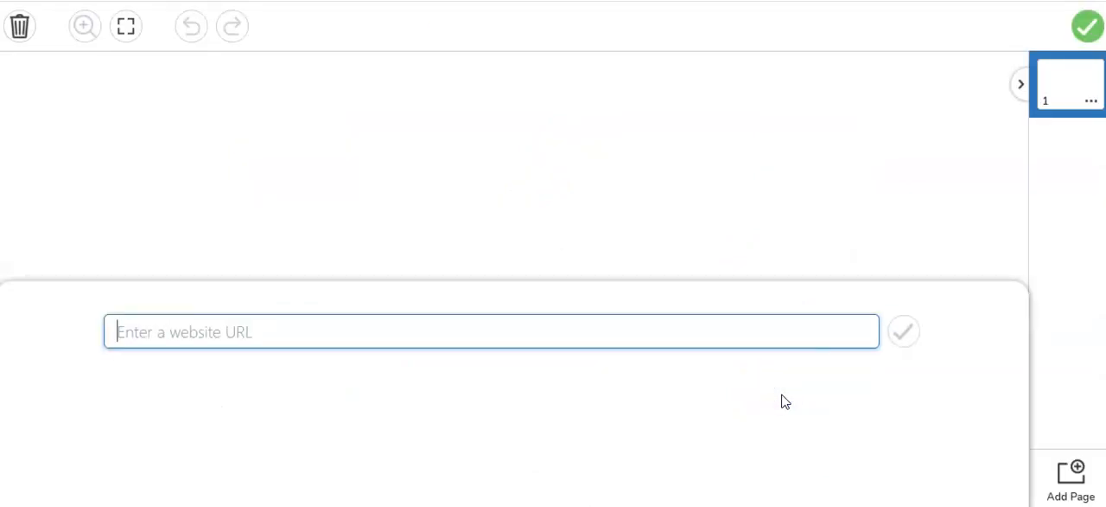
pyautogui.rightClick(339, 339)
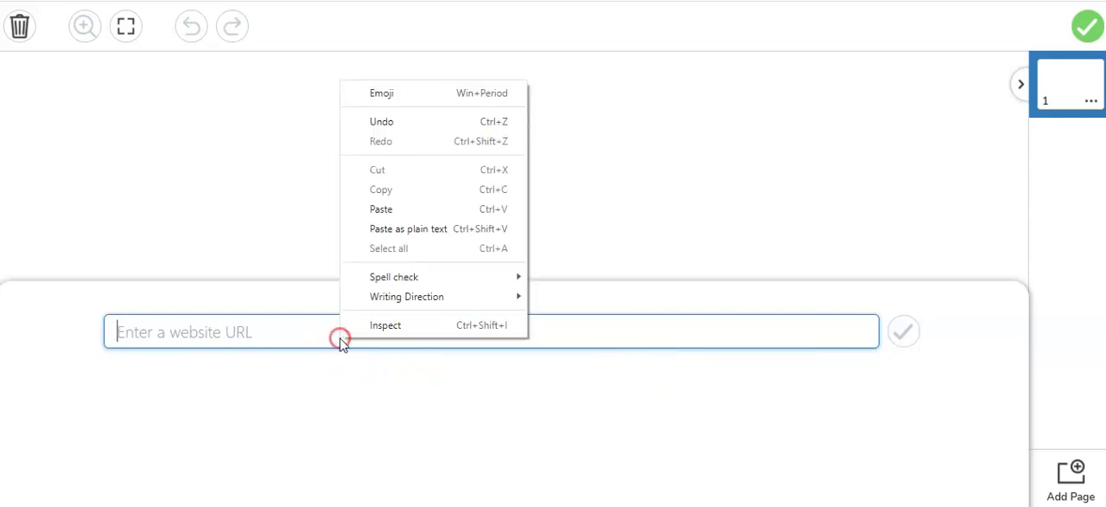
pyautogui.click(421, 209)
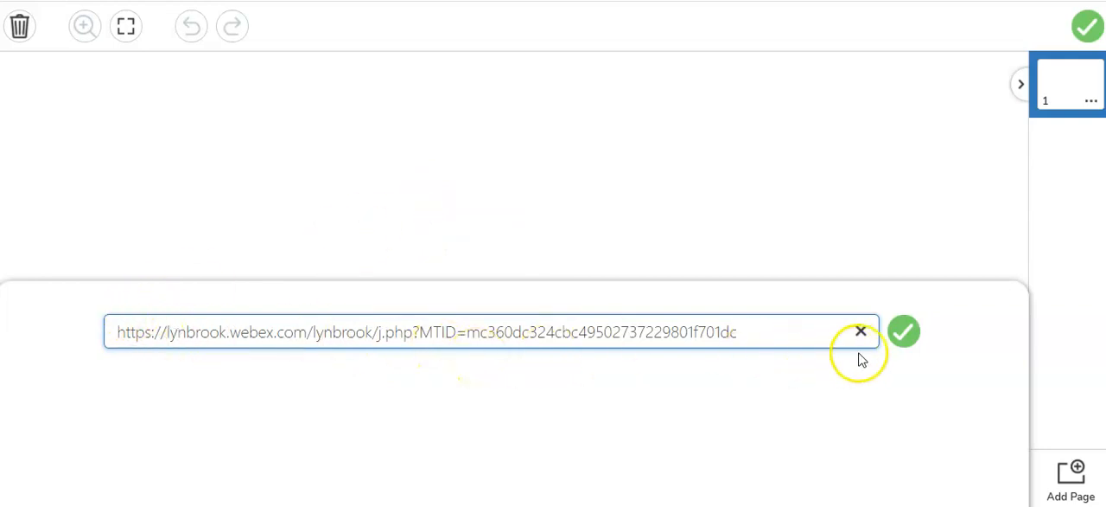
pyautogui.click(902, 333)
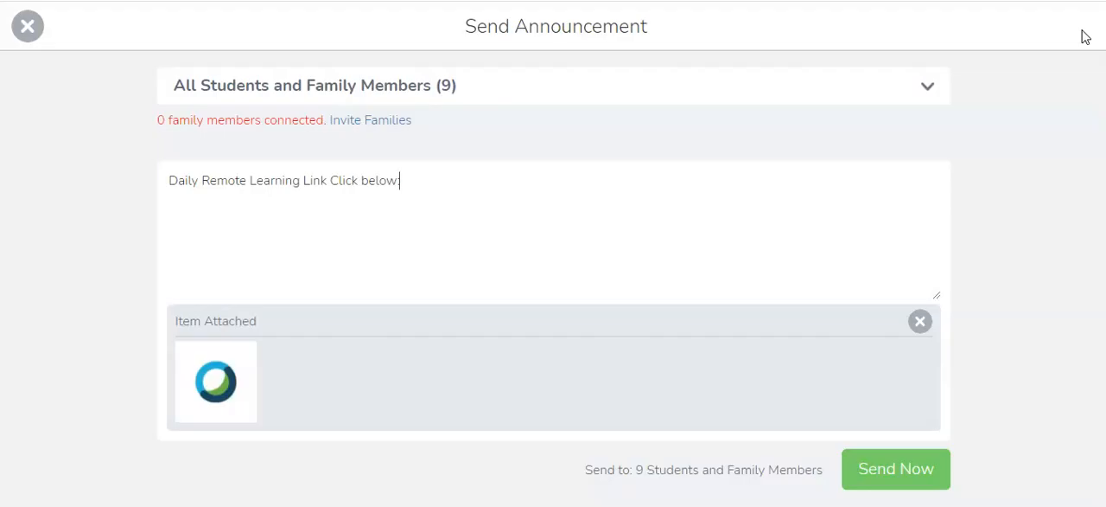
# Step: Send the announcement now and view it with its Webex link preview in the Inbox
pyautogui.click(389, 237)
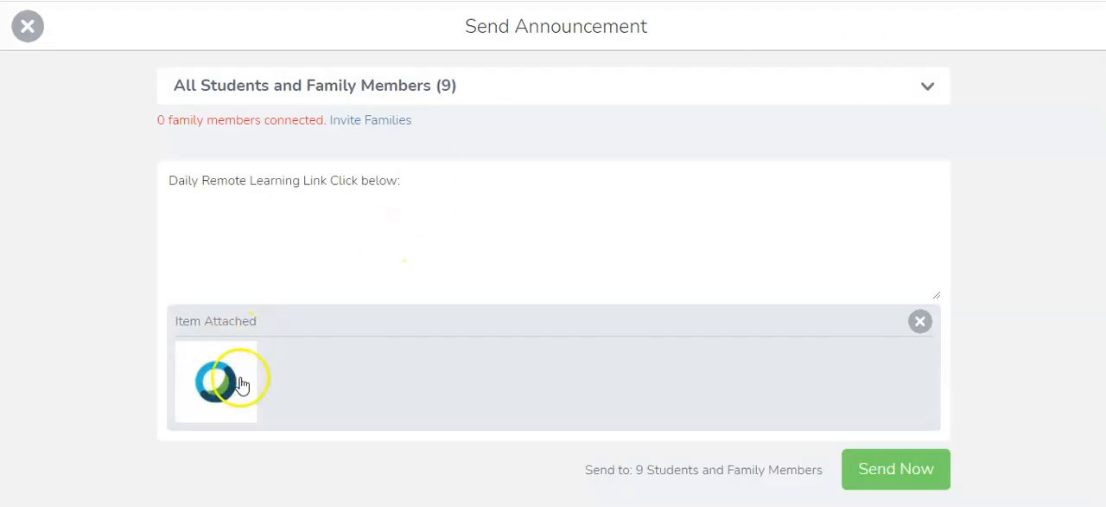
pyautogui.click(913, 464)
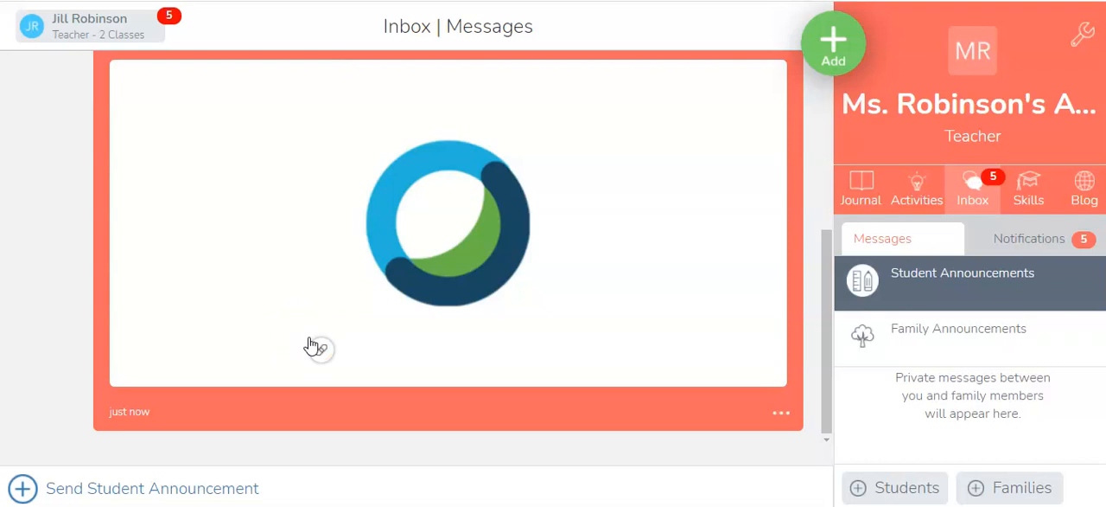
pyautogui.click(923, 216)
pyautogui.click(668, 320)
pyautogui.click(452, 252)
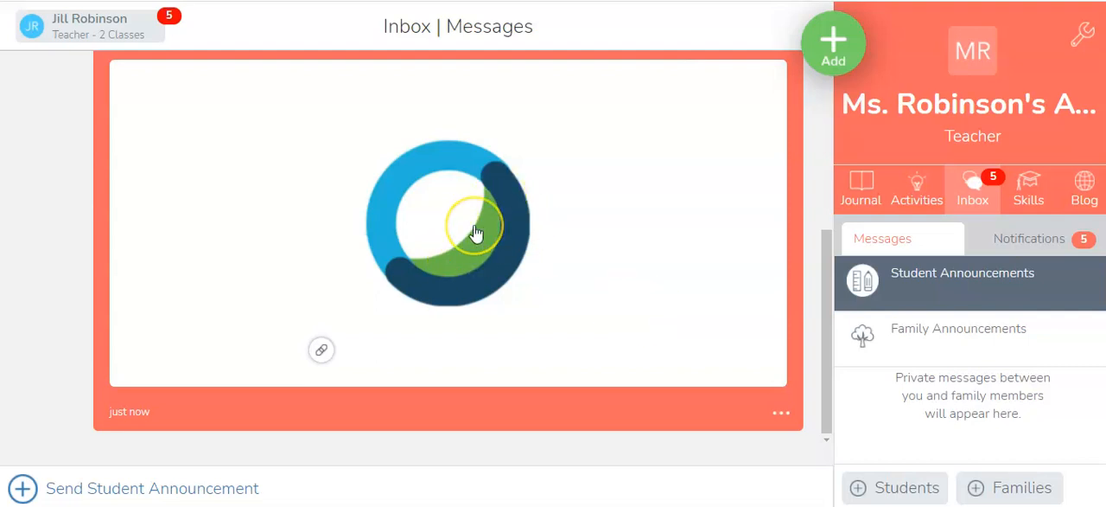